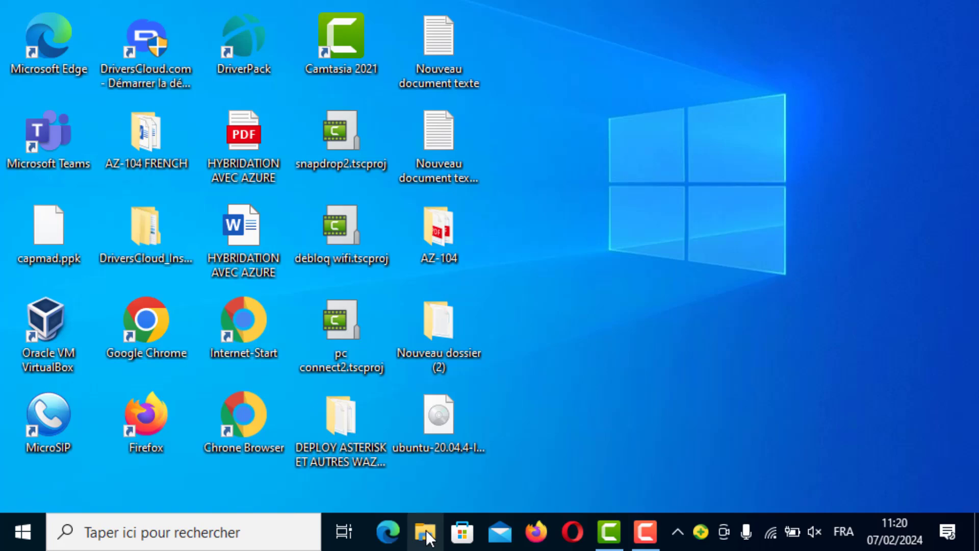
Open the advanced system settings (Paramètres avancés du système) from the properties of Ce PC
click(427, 532)
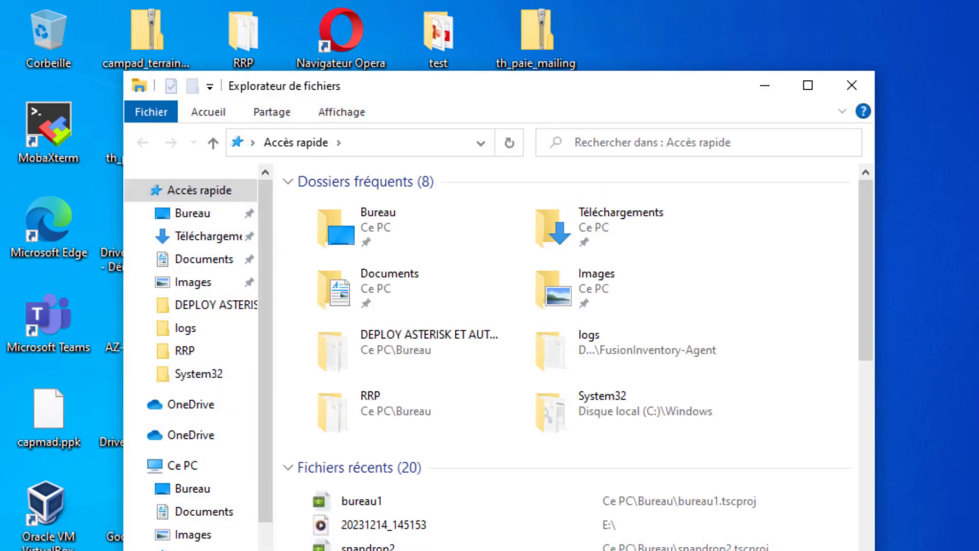
click(214, 470)
right_click(214, 470)
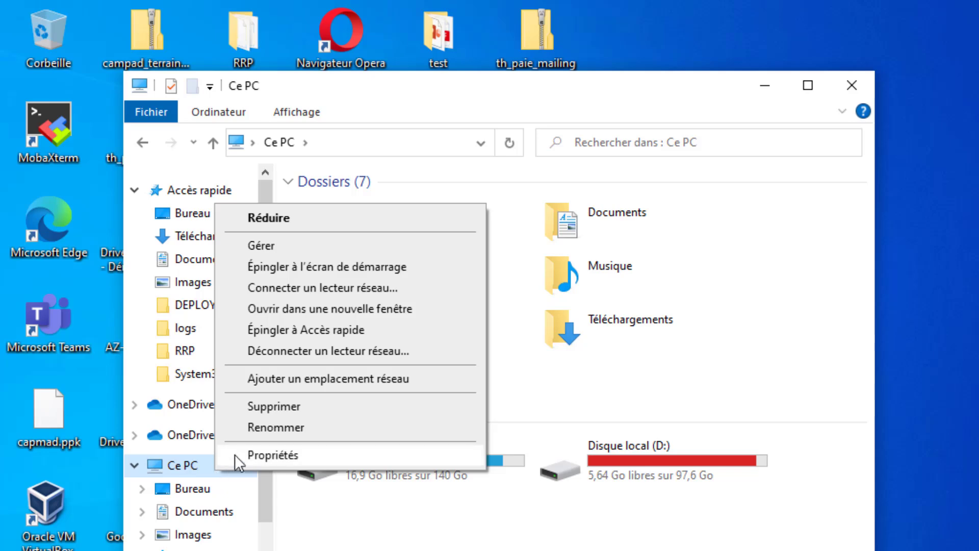
click(286, 451)
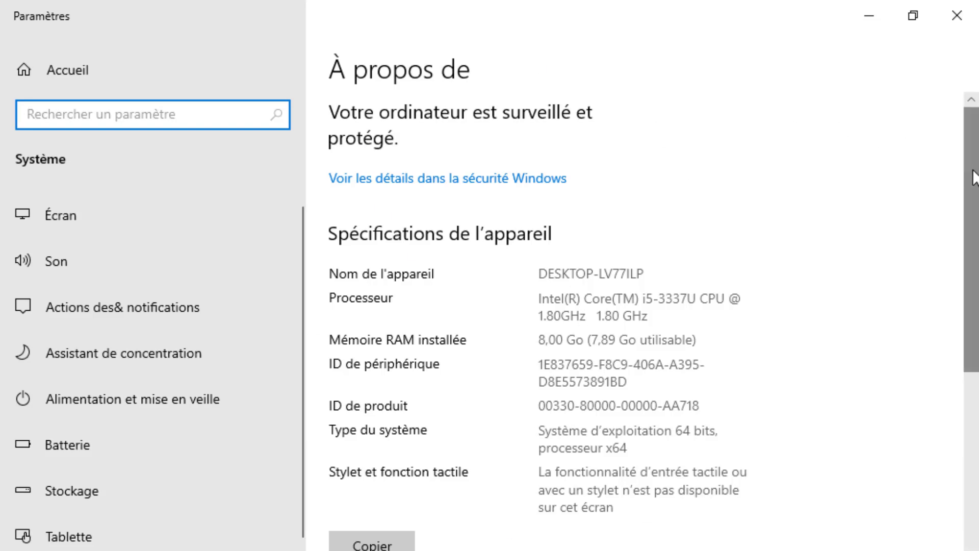
drag(972, 176, 959, 510)
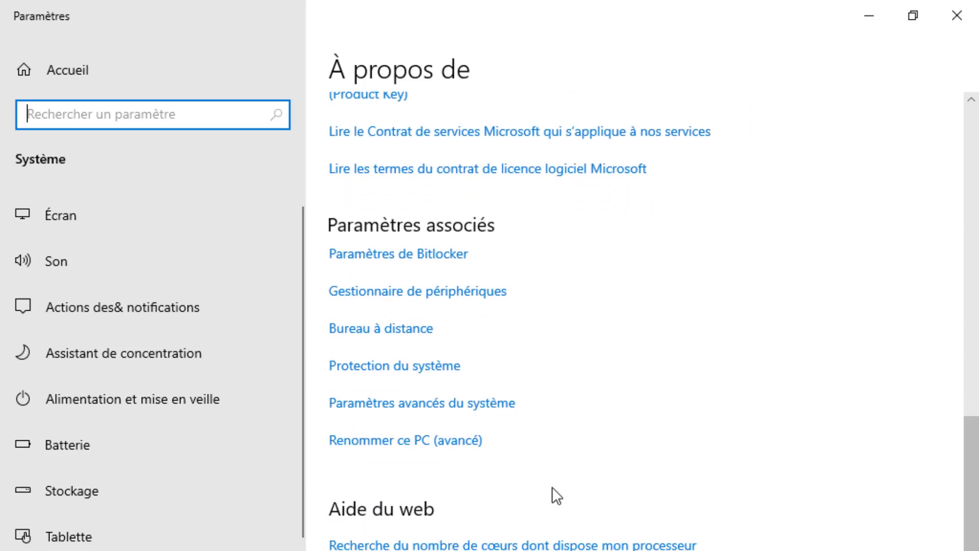
click(425, 408)
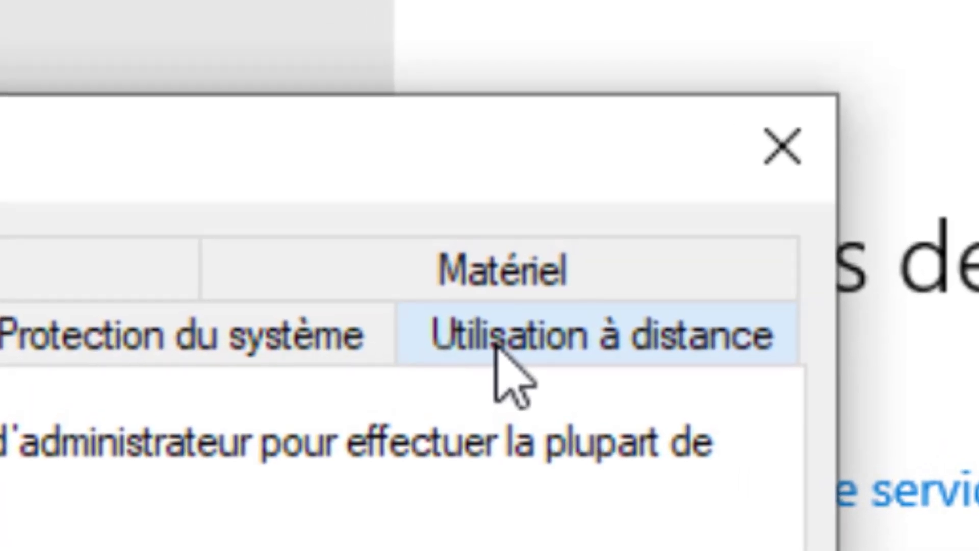
Allow remote assistance connections to this computer in the remote-use system properties, apply the change, and close the open windows
click(497, 341)
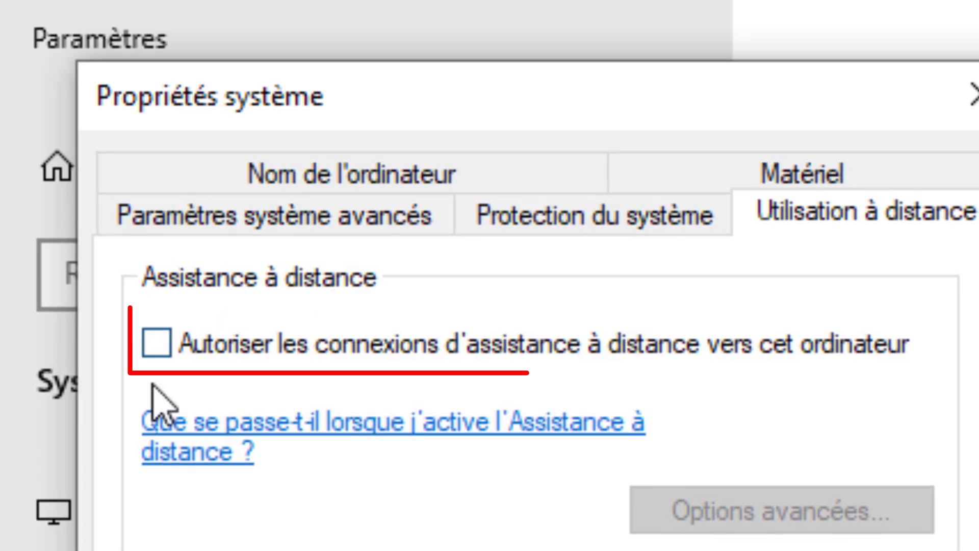
click(159, 343)
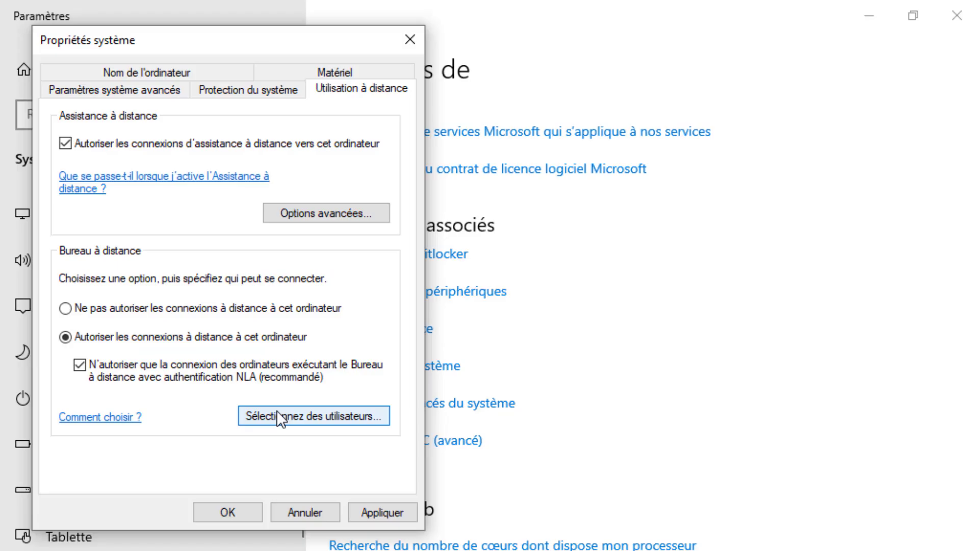
click(278, 411)
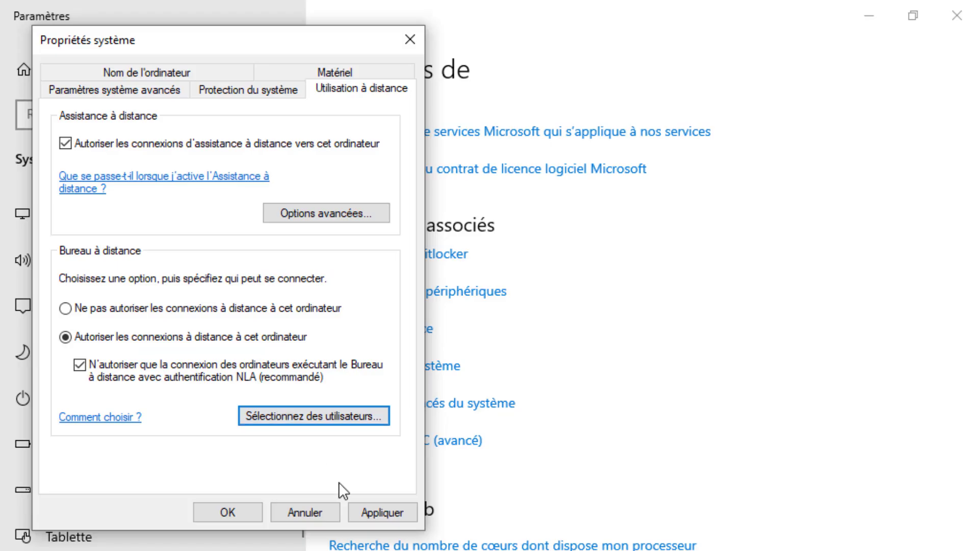
click(378, 513)
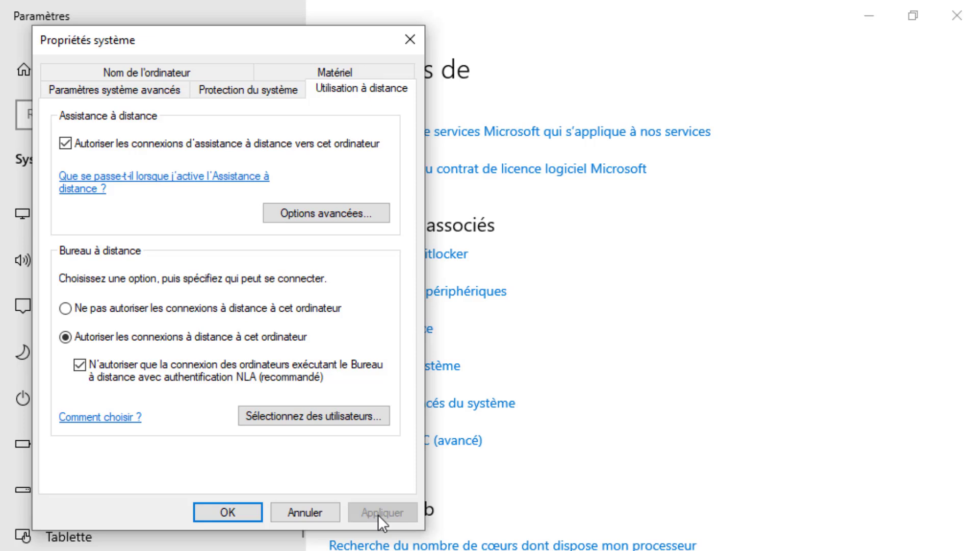
click(232, 511)
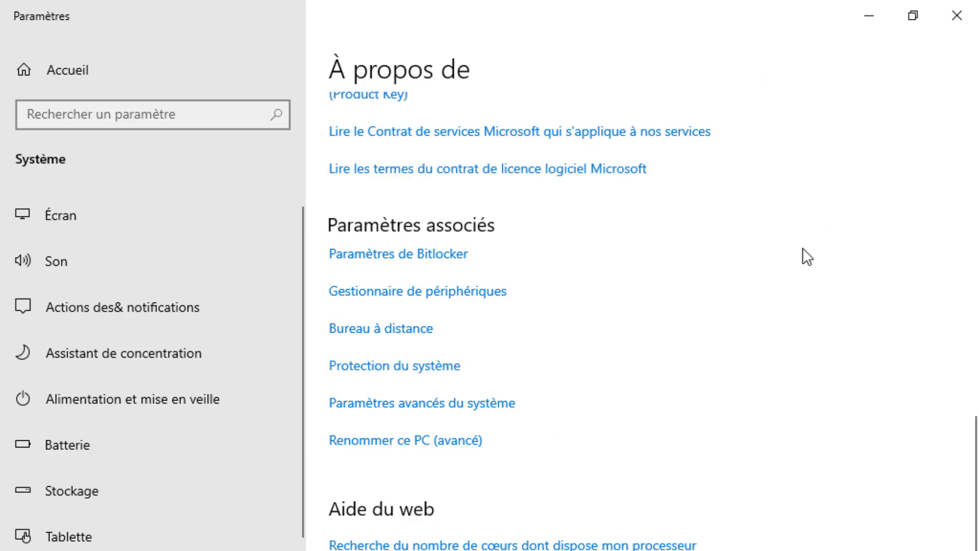
click(961, 23)
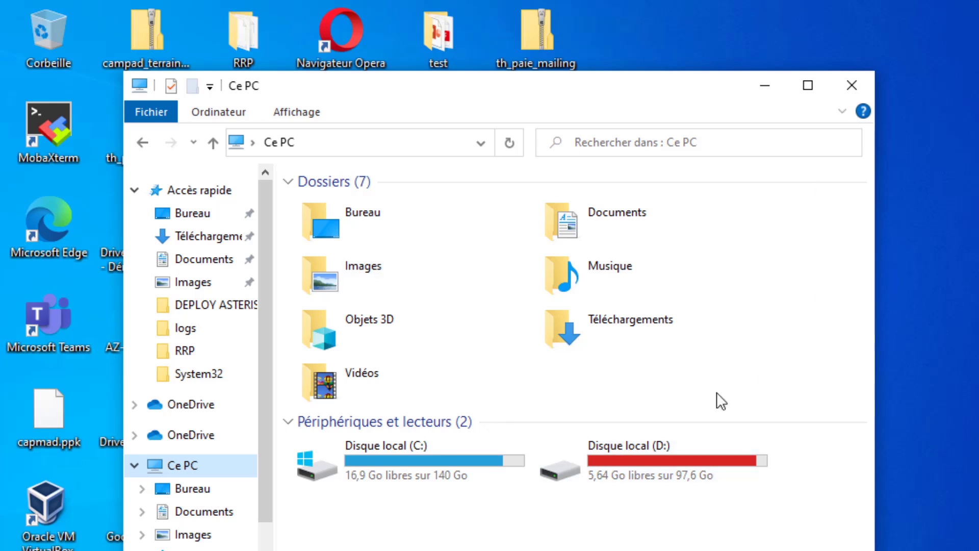
click(860, 88)
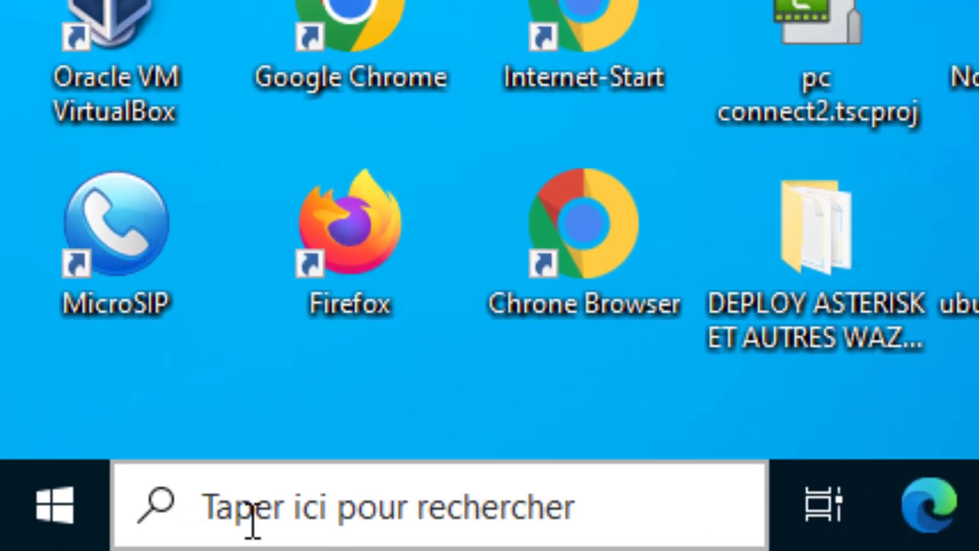
Search Windows for msra and launch Windows Remote Assistance
click(115, 533)
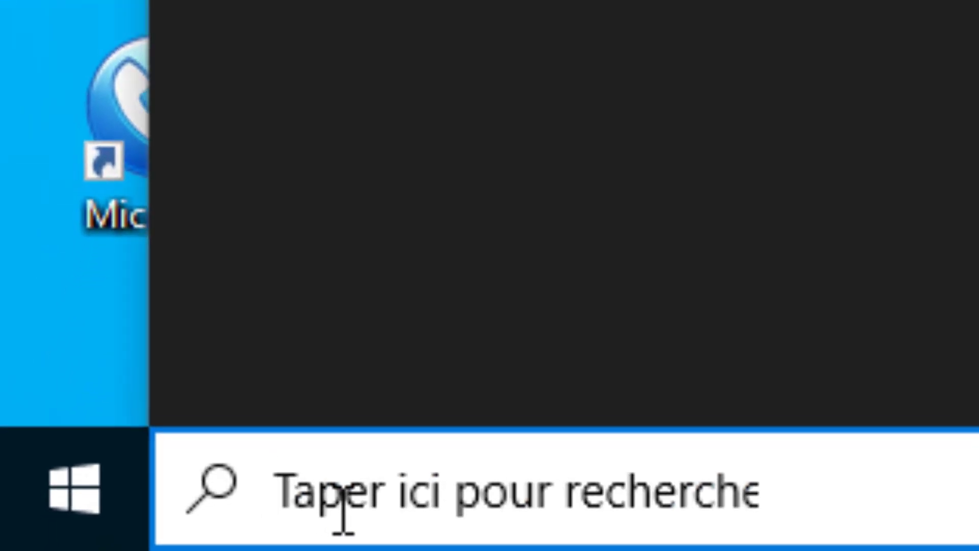
text(msra)
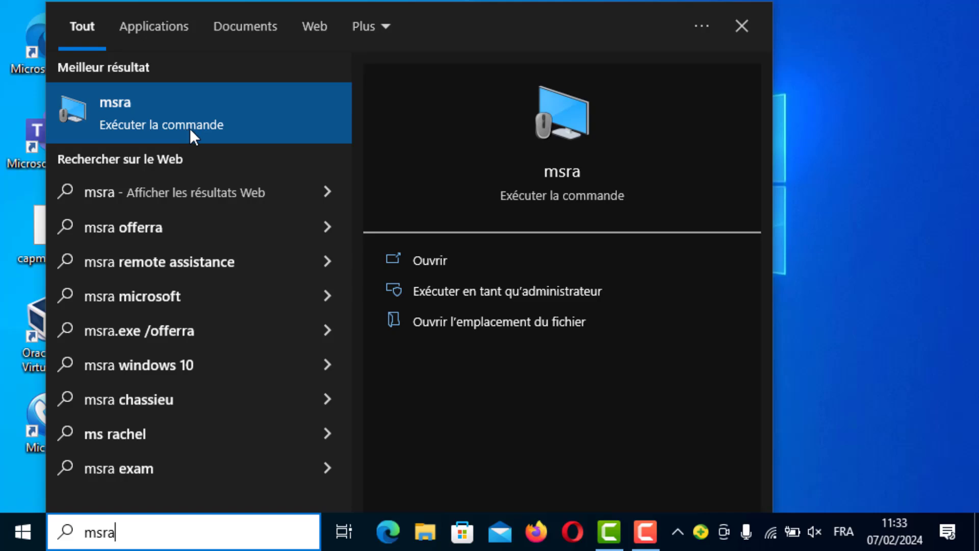
click(189, 128)
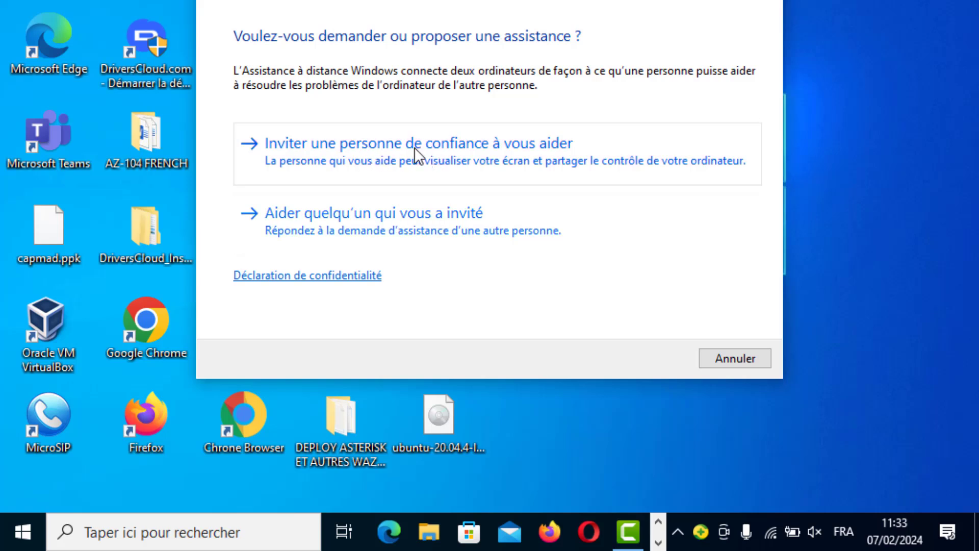
Invite a trusted person to help and save the invitation as a file named Invitation on the Bureau
click(430, 145)
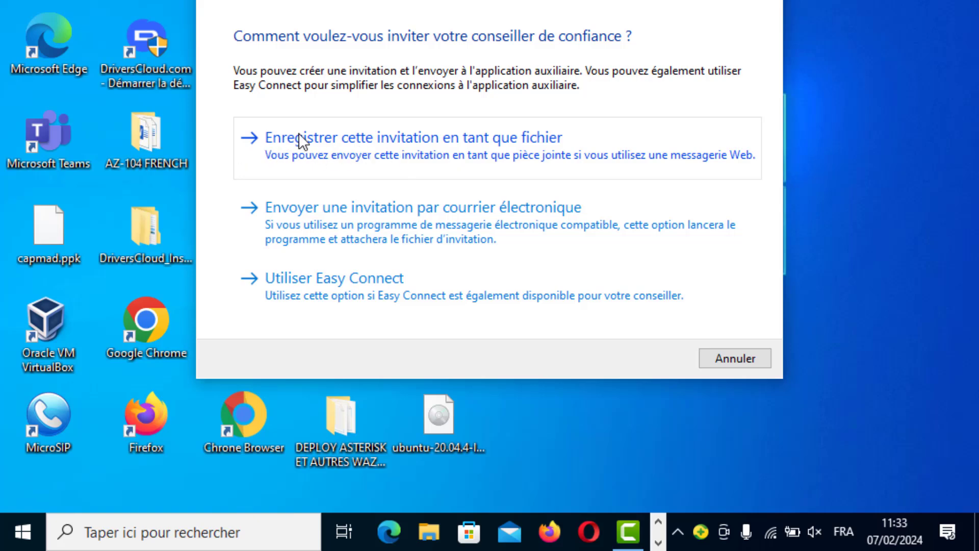
click(423, 141)
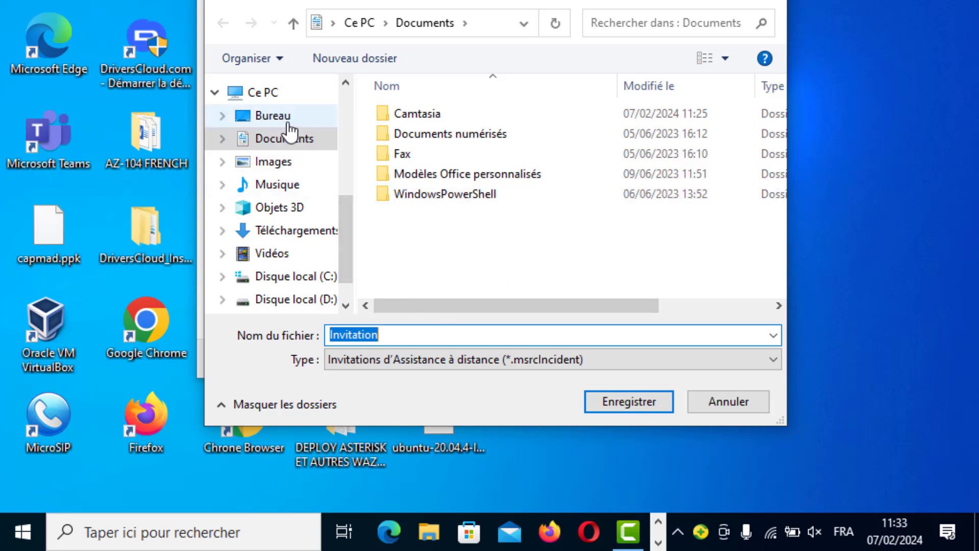
click(272, 116)
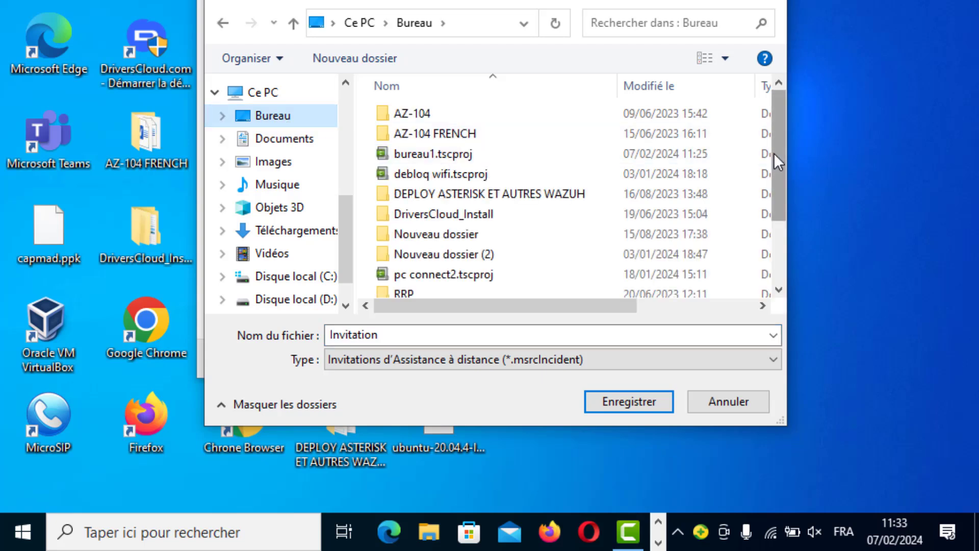
drag(773, 153, 771, 274)
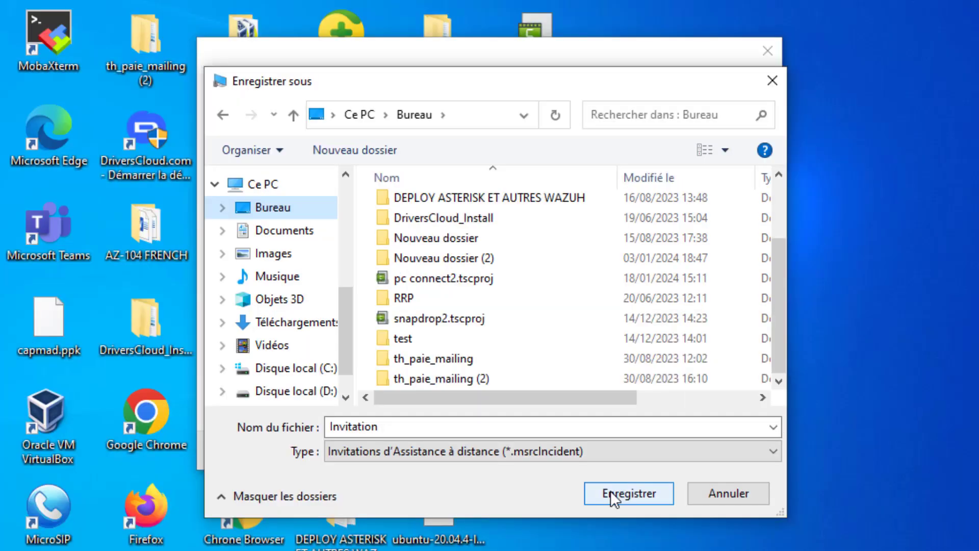
click(610, 397)
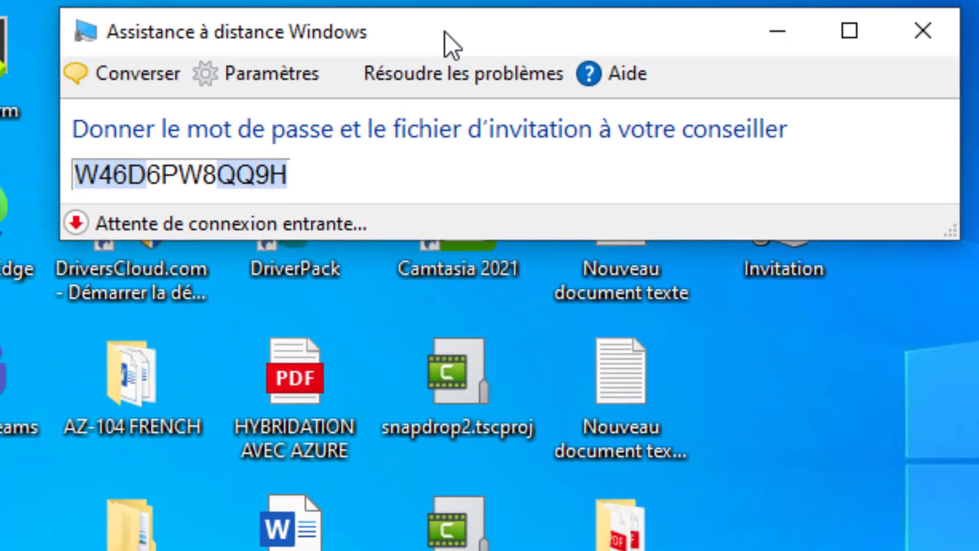
Move the assistance window aside and save the invitation password in a new text document on the desktop, then close the document
drag(447, 32, 937, 0)
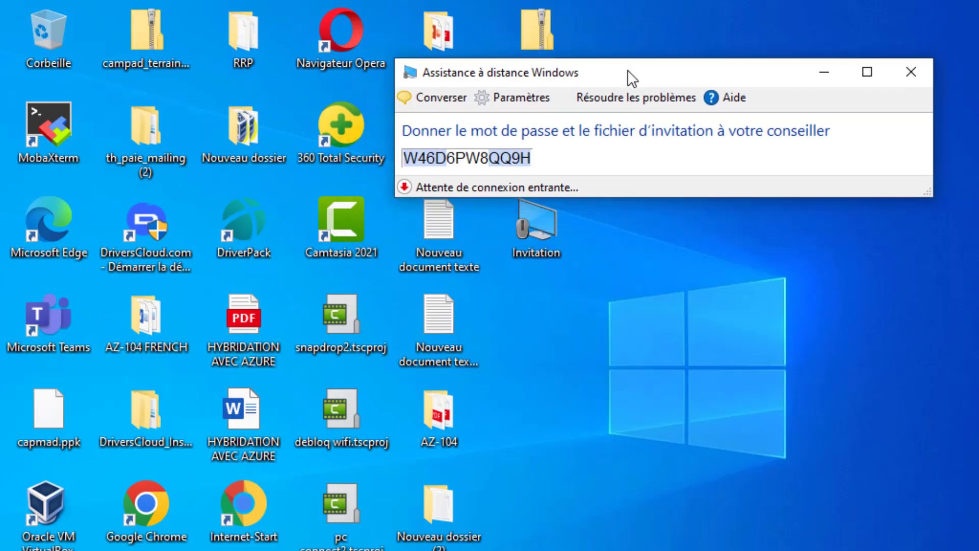
drag(632, 77, 629, 39)
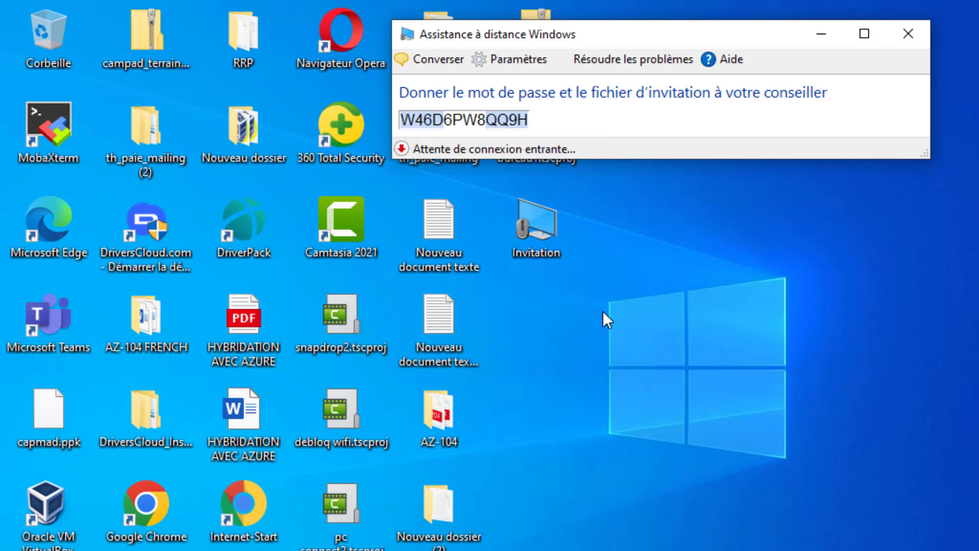
right_click(549, 367)
click(527, 460)
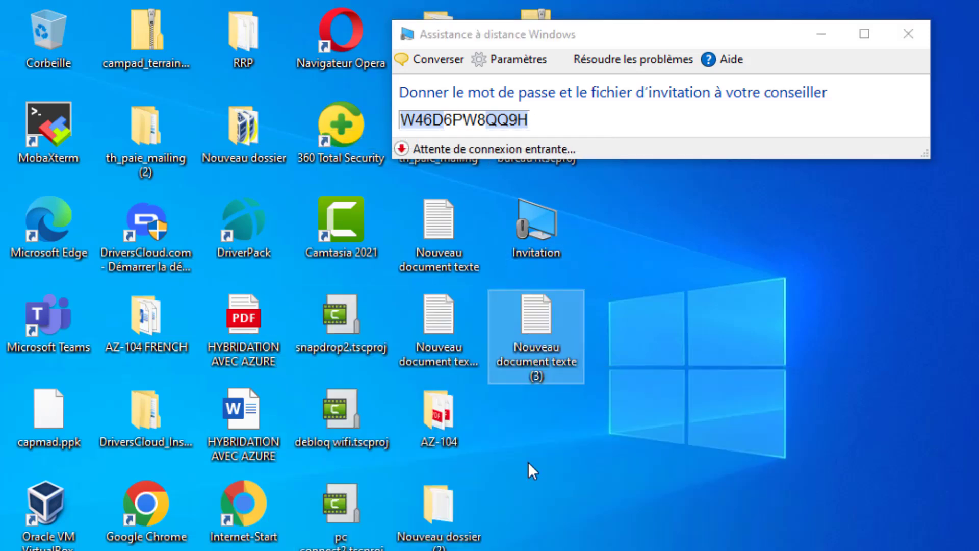
key(Return)
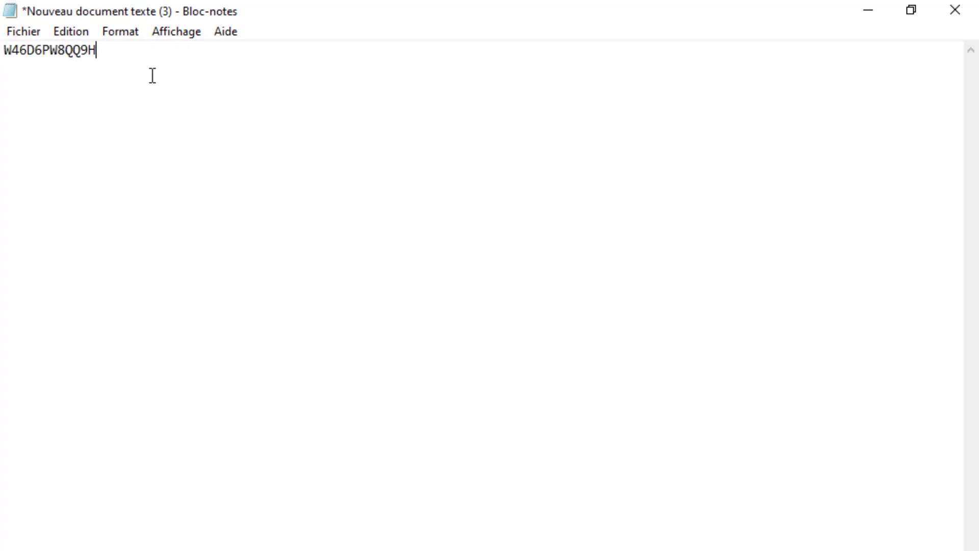
key(ctrl+s)
click(962, 9)
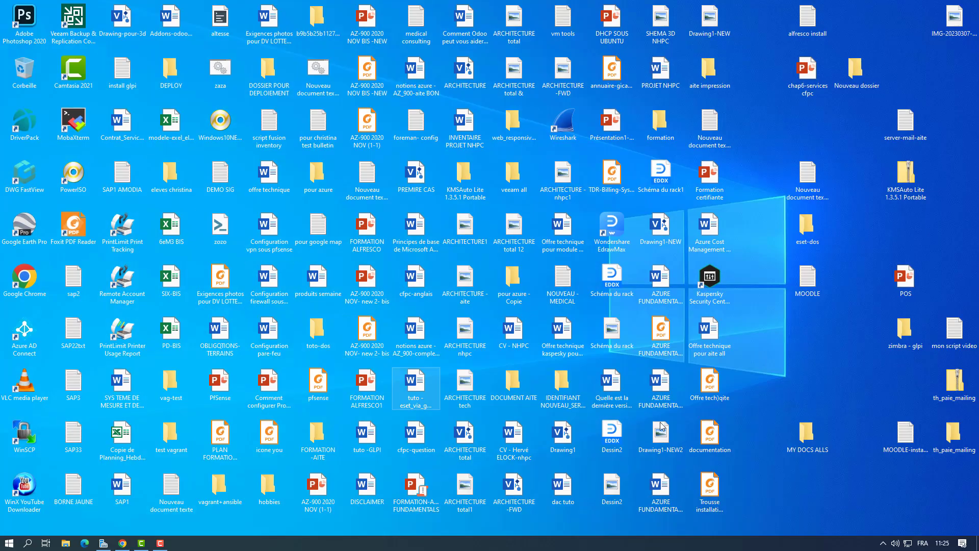
On the helper's computer, search Windows for msra and launch Windows Remote Assistance
click(449, 452)
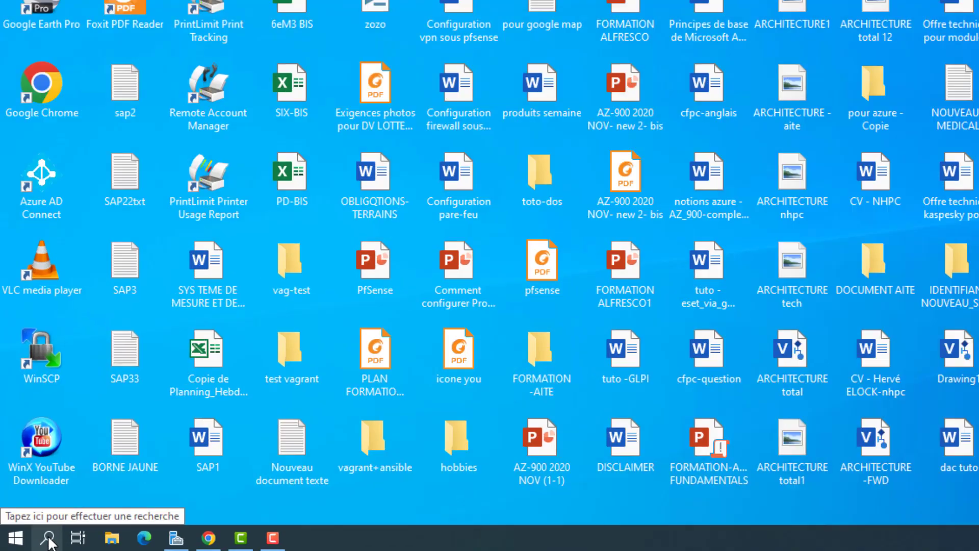
click(28, 543)
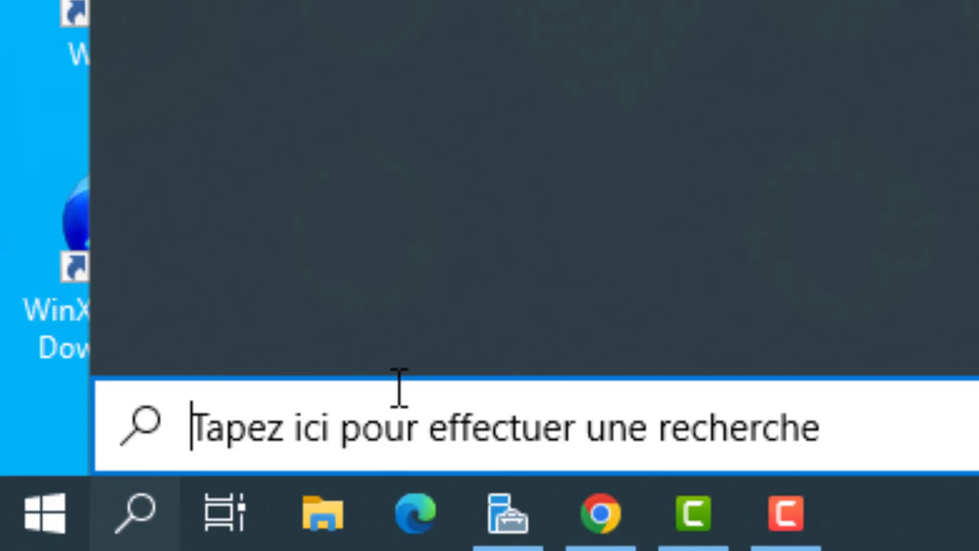
text(ms)
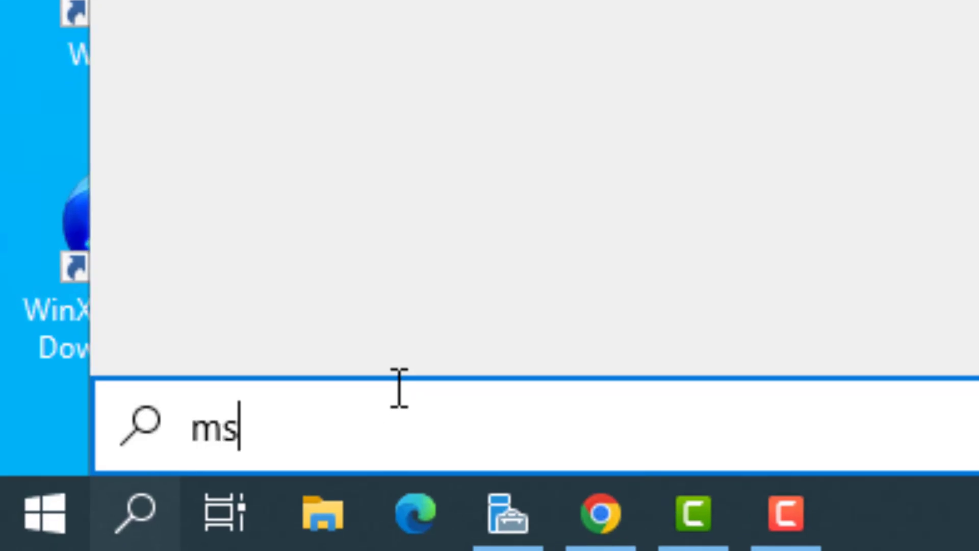
text(r)
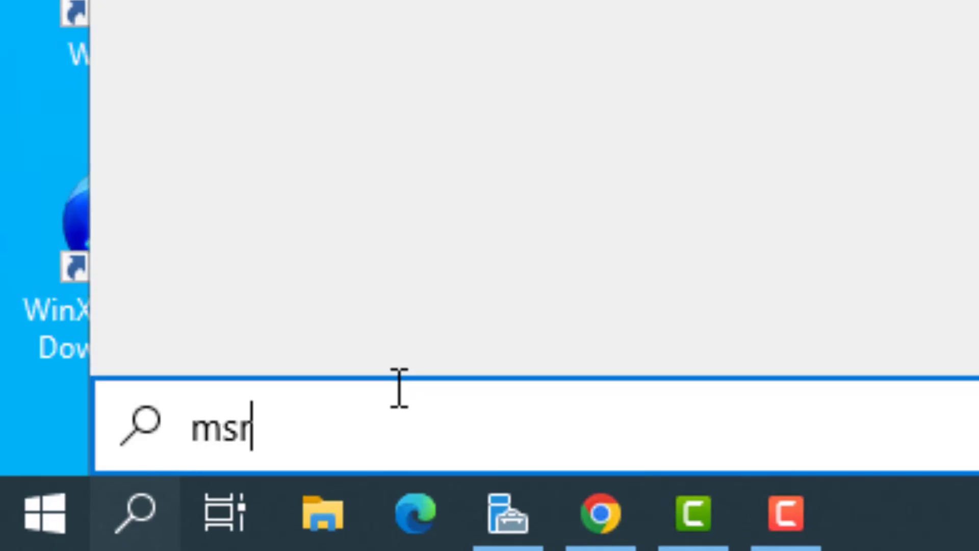
text(a)
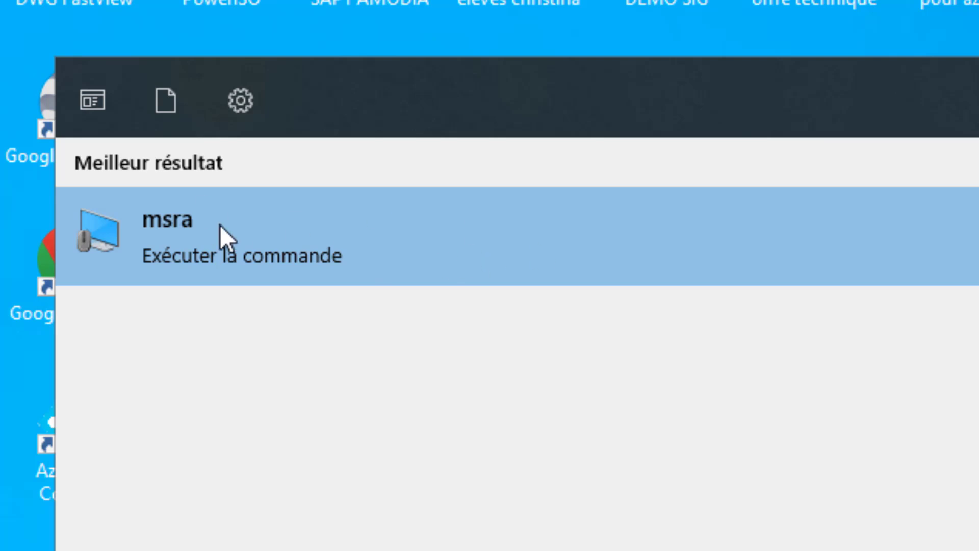
click(474, 272)
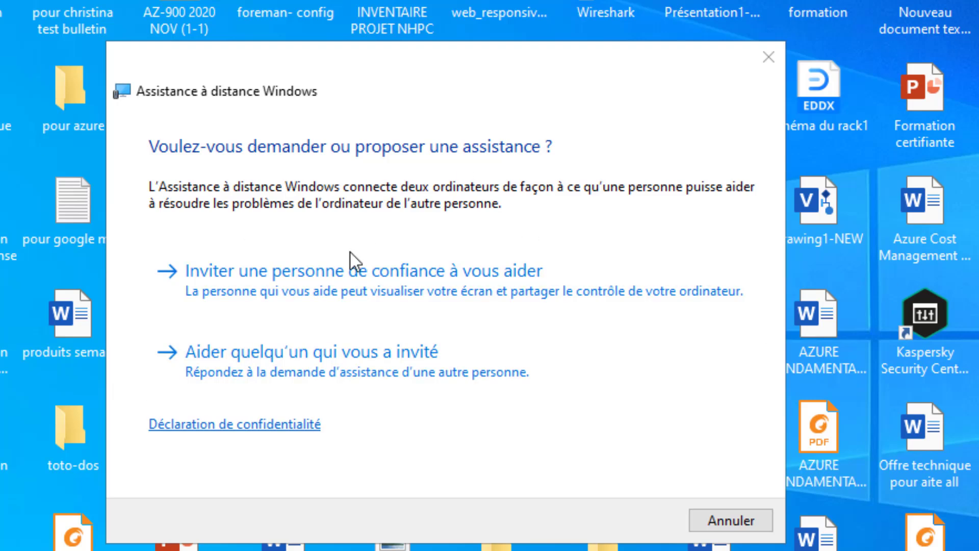
Choose to help someone who invited you with an invitation file, and open Invitation from the invitation assistance folder on Lecteur USB (E:)
click(401, 375)
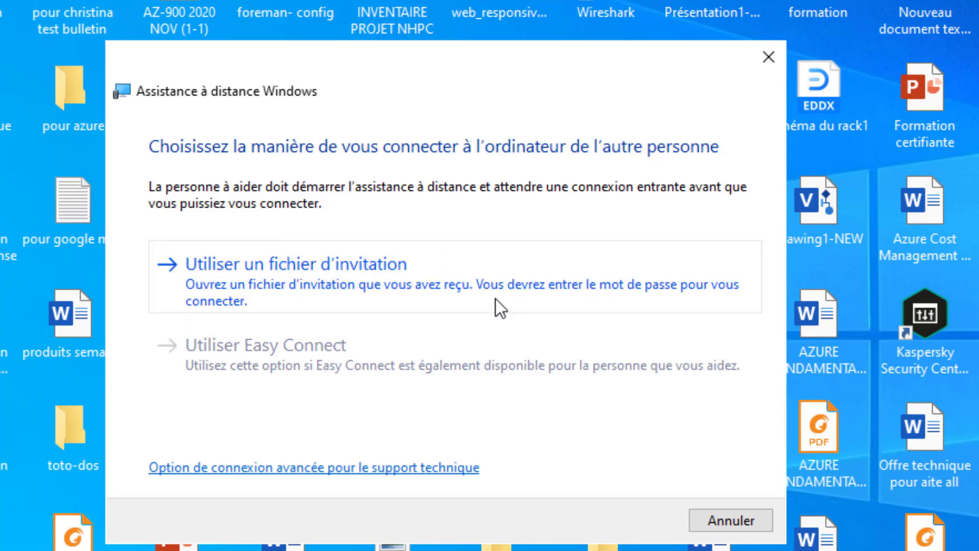
click(453, 285)
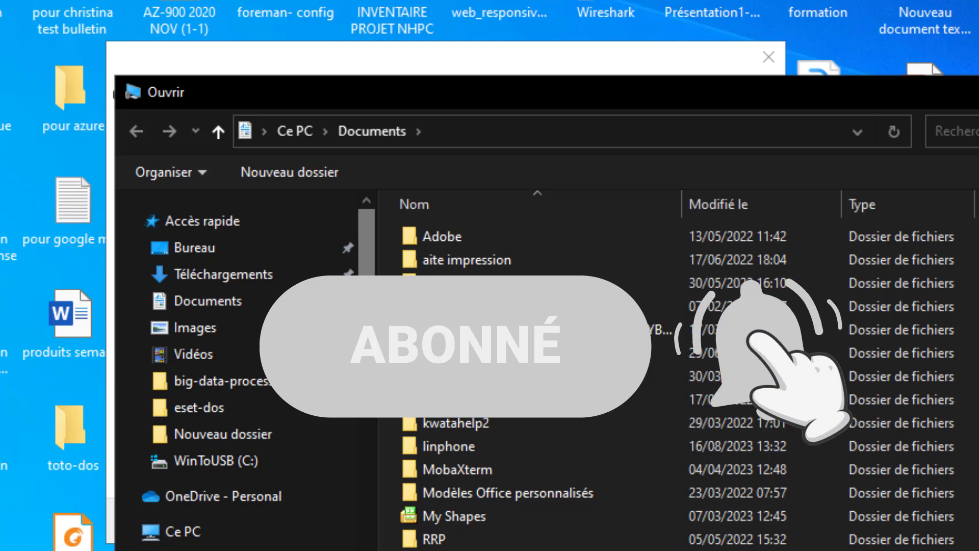
drag(364, 359, 375, 524)
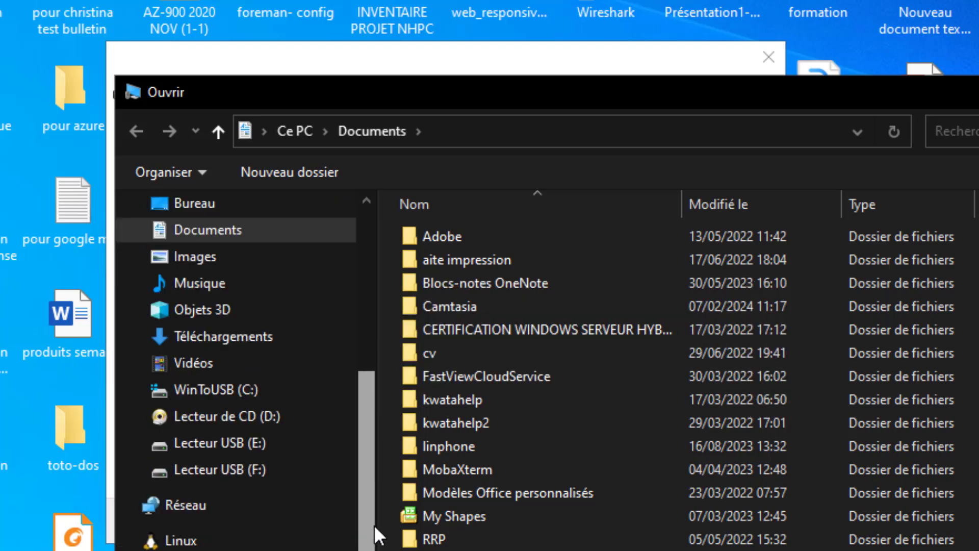
click(257, 445)
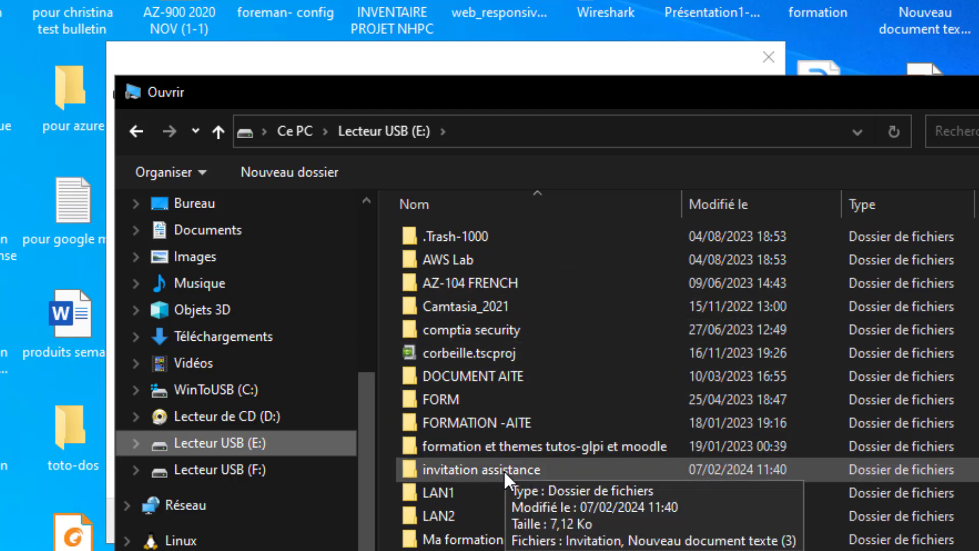
double_click(497, 468)
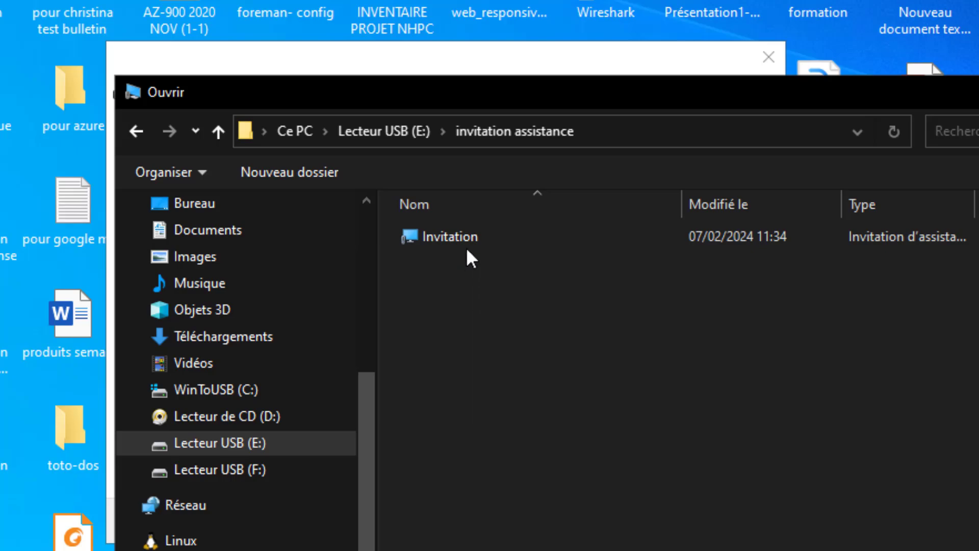
click(467, 247)
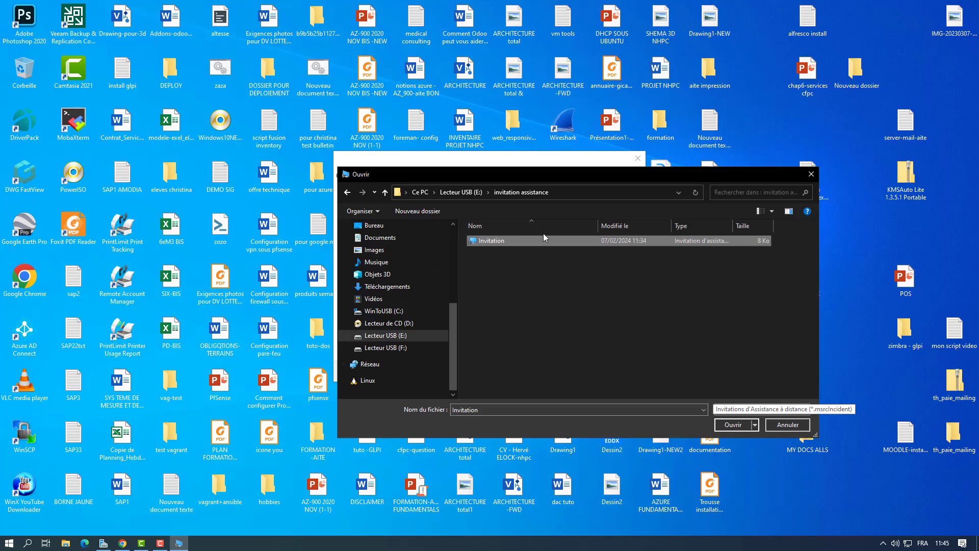
click(733, 427)
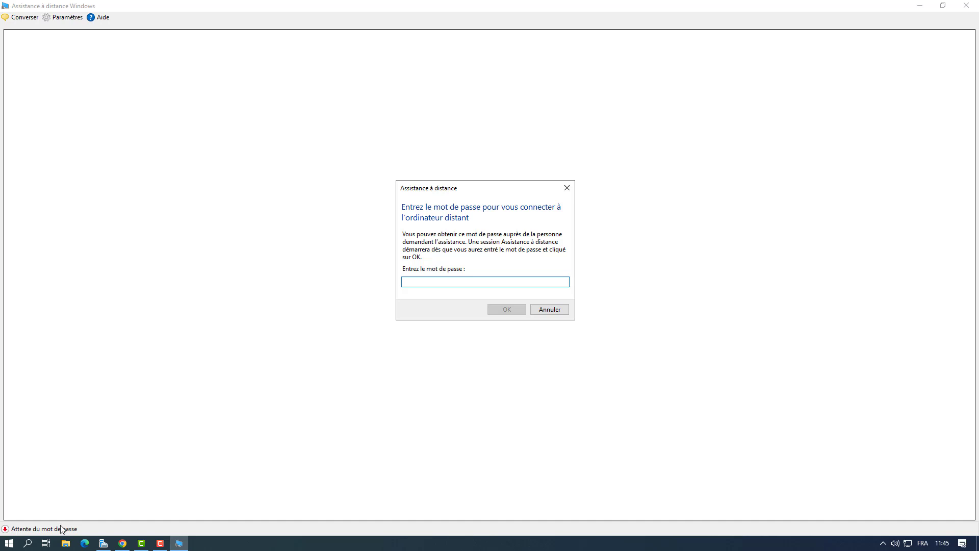
Copy the invitation password from Nouveau document texte (3) in the invitation assistance folder on Lecteur USB (E:), and close the document
click(66, 543)
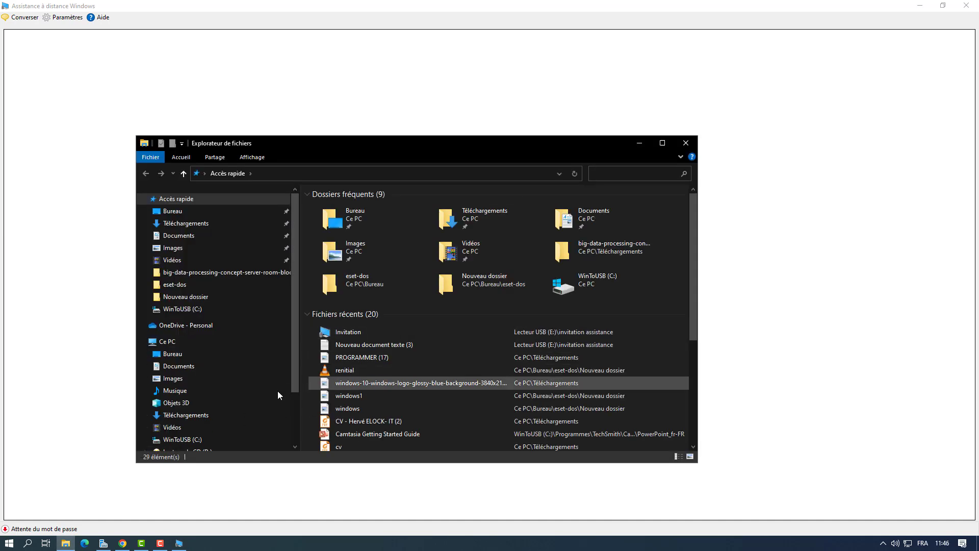
click(194, 345)
double_click(622, 313)
double_click(357, 220)
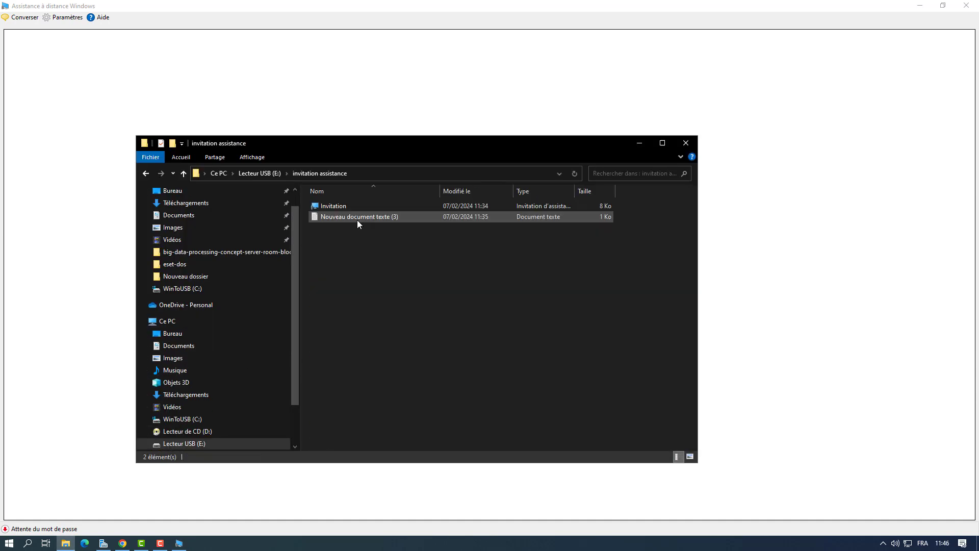
double_click(357, 217)
click(405, 78)
click(408, 121)
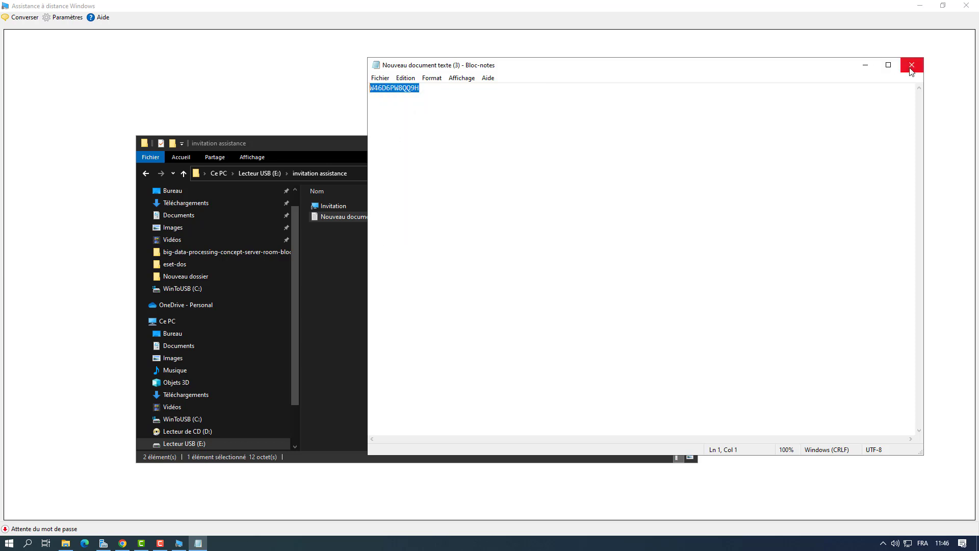
click(912, 65)
Paste the invitation password to connect to the remote computer, and authorize the helper's connection on the assisted computer
right_click(408, 281)
click(433, 332)
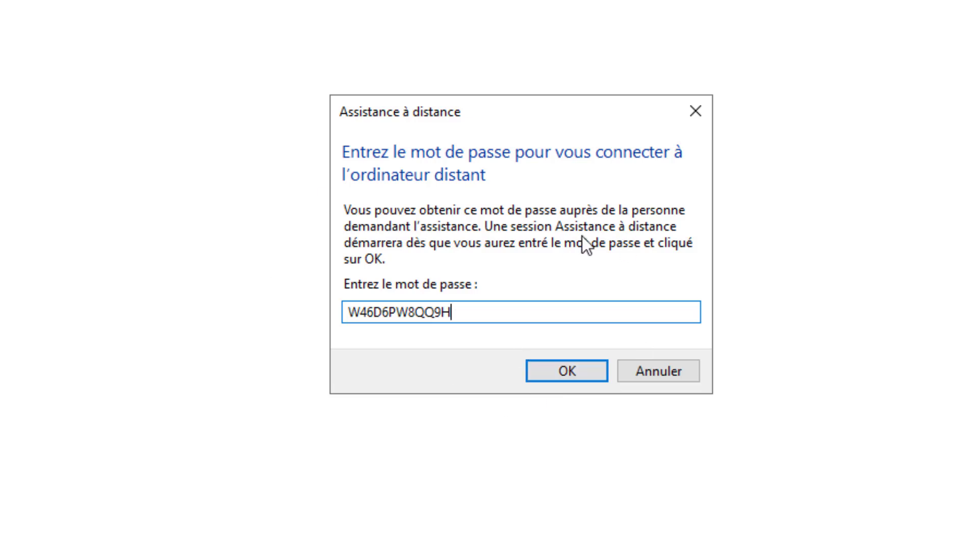
click(560, 377)
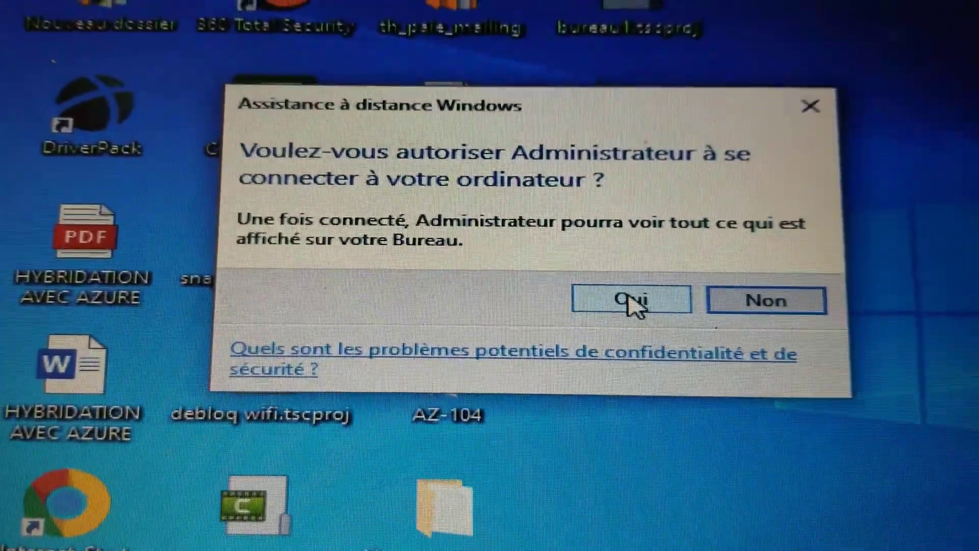
click(633, 304)
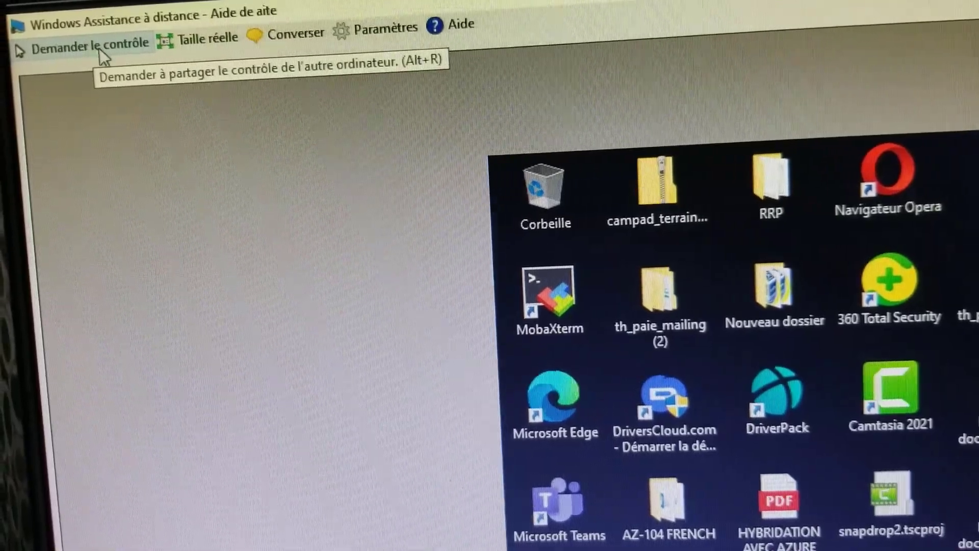
Request shared control of the remote computer and approve the request on the assisted computer
click(91, 49)
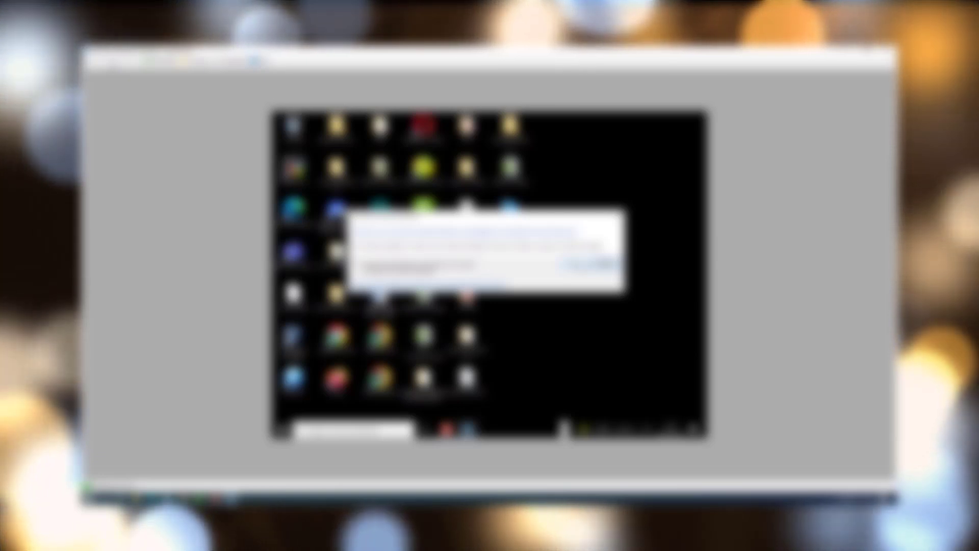
click(580, 267)
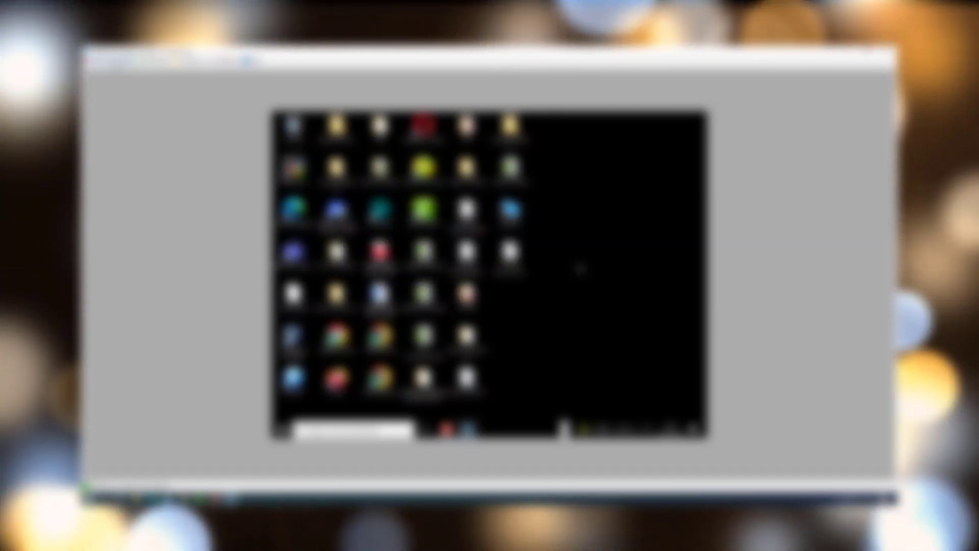